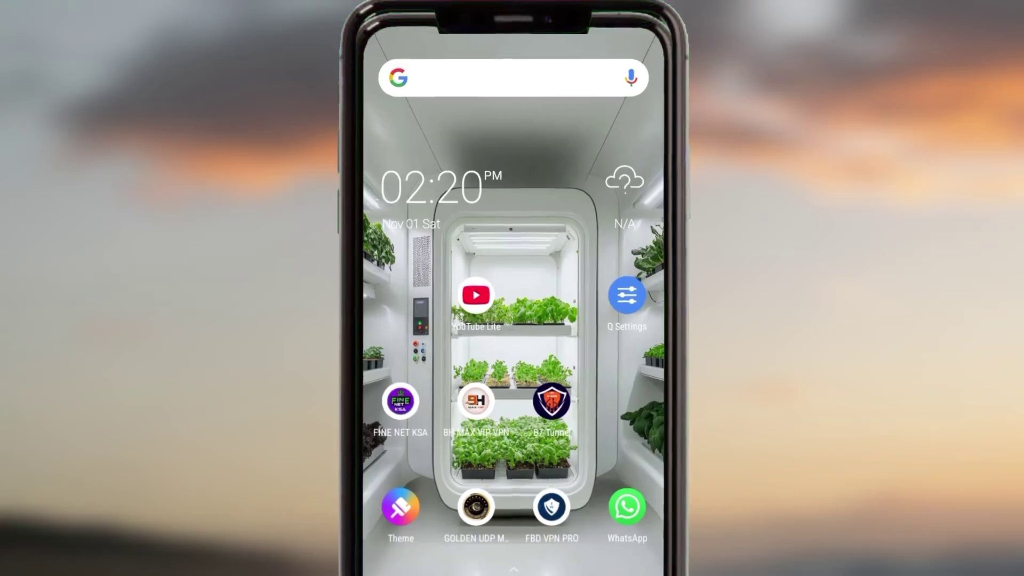
- Open the app drawer and launch the Google Play Store
left_click_drag(514, 560, 475, 187)
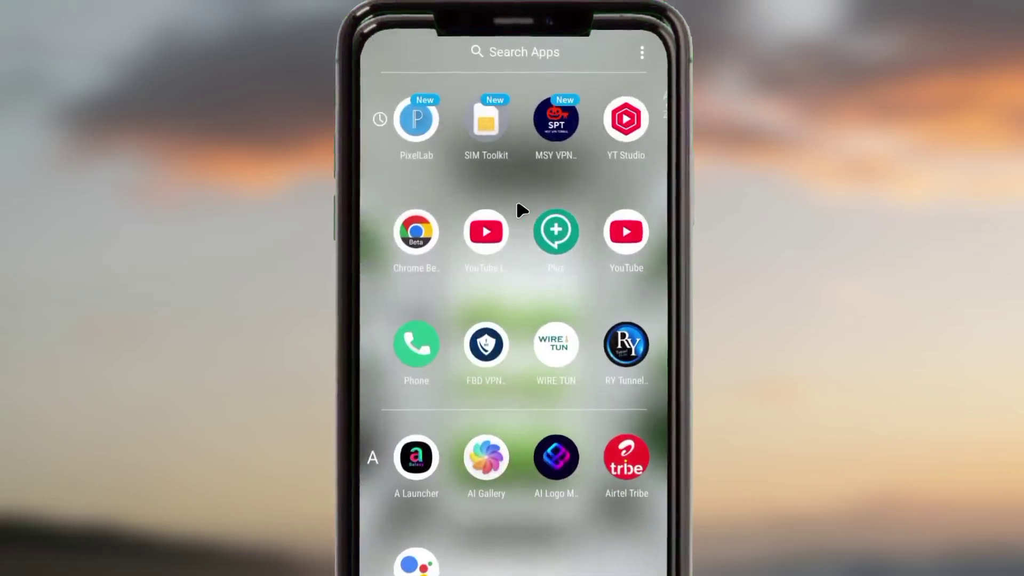
scroll(568, 288, "down", 15)
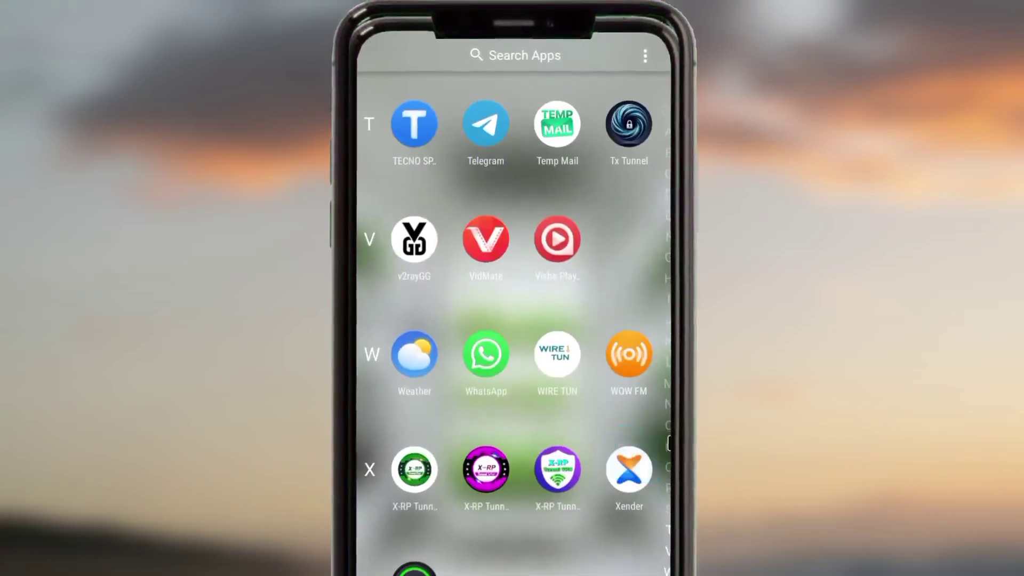
scroll(512, 310, "up", 10)
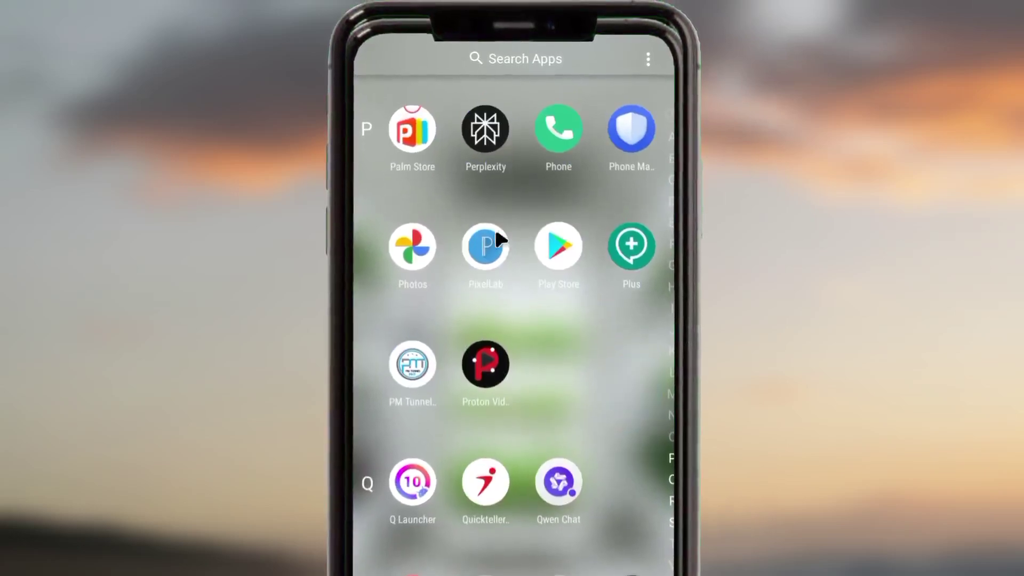
left_click(569, 265)
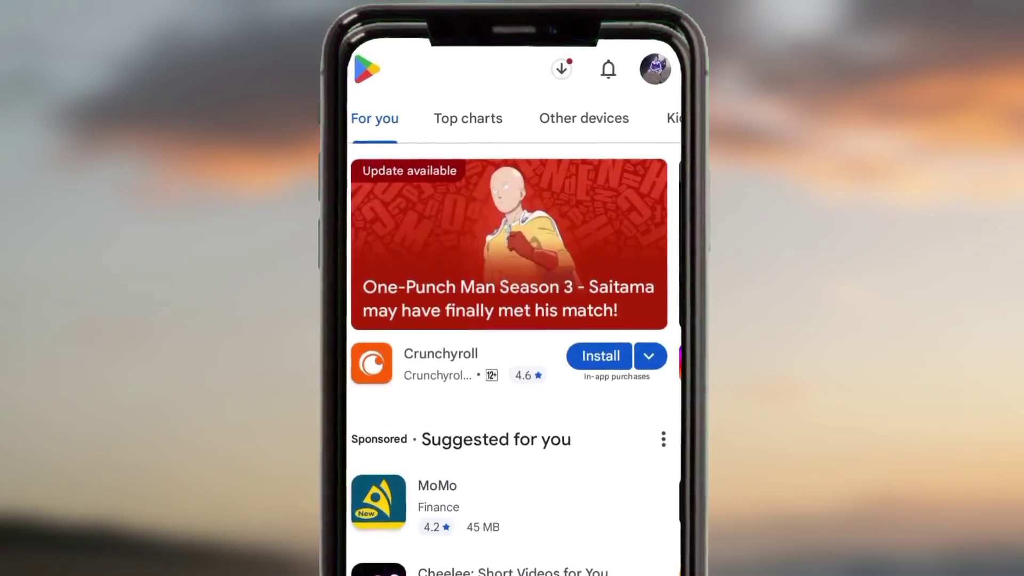
- Search the Play Store for 'wire' and open the installed WIRE TUN app's details page
scroll(650, 398, "down", 5)
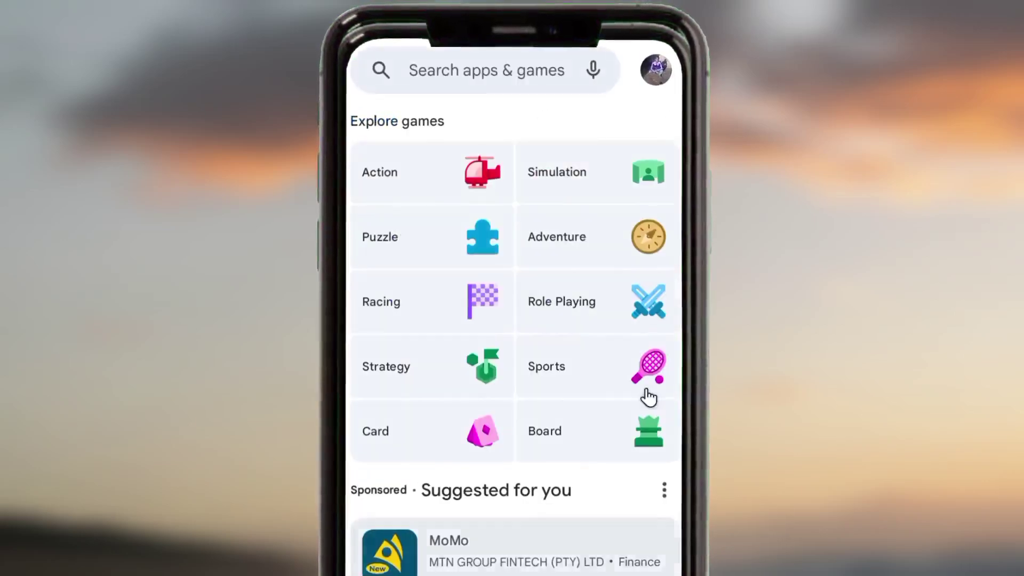
left_click(504, 72)
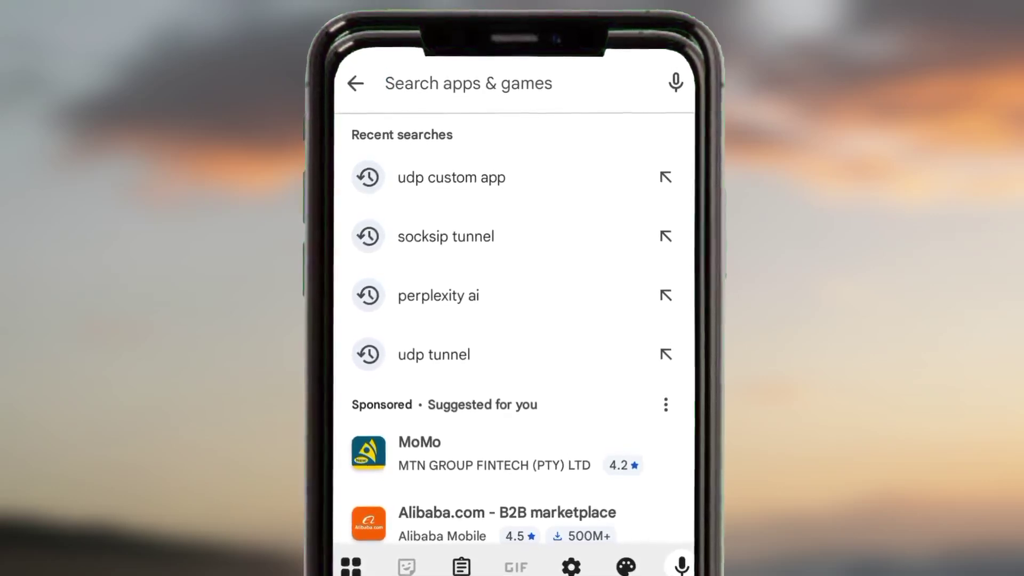
type("wi")
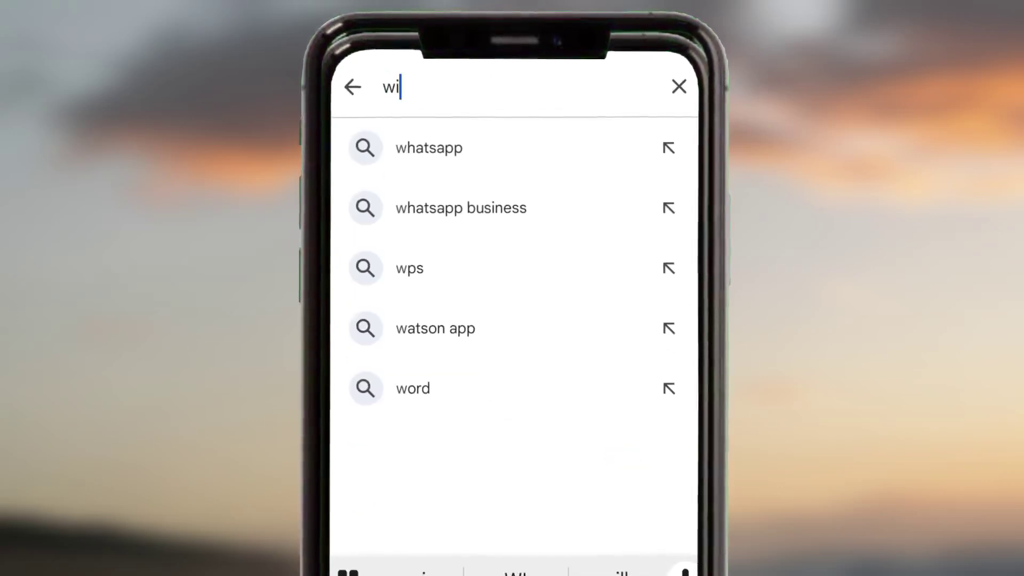
type("re")
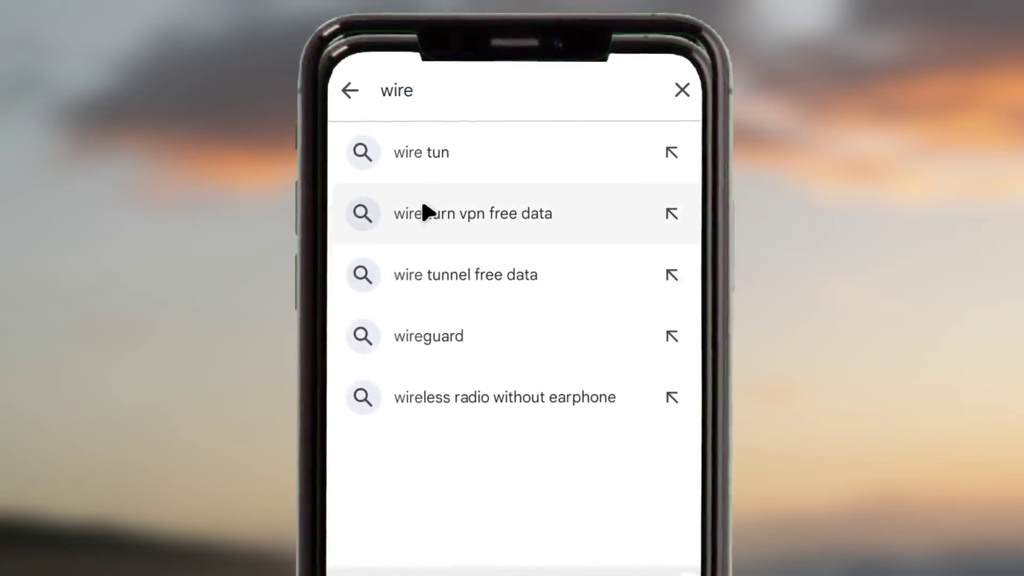
left_click(427, 181)
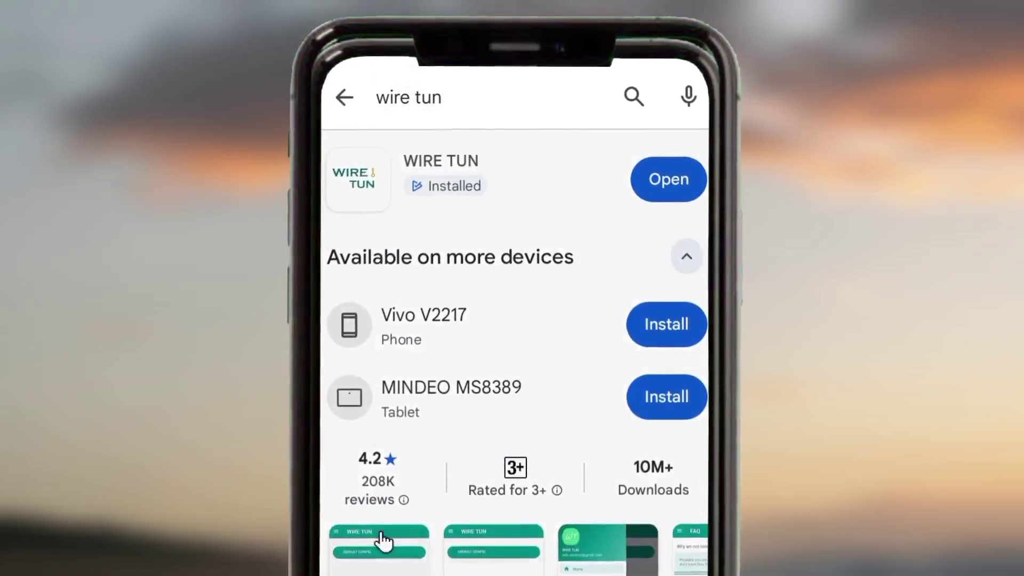
left_click(531, 163)
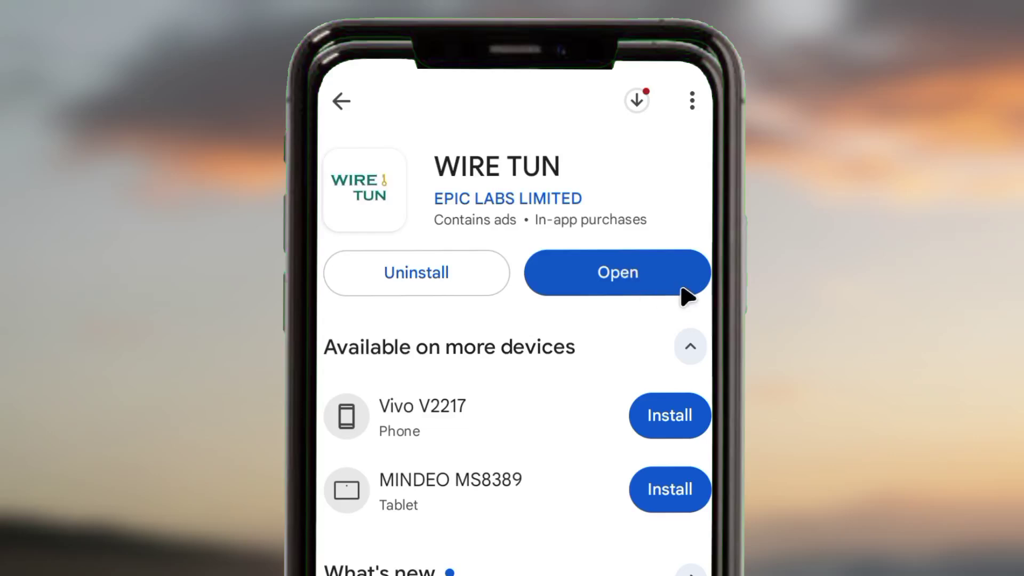
- Launch WIRE TUN from its Play Store page and bring up its navigation drawer
left_click(663, 277)
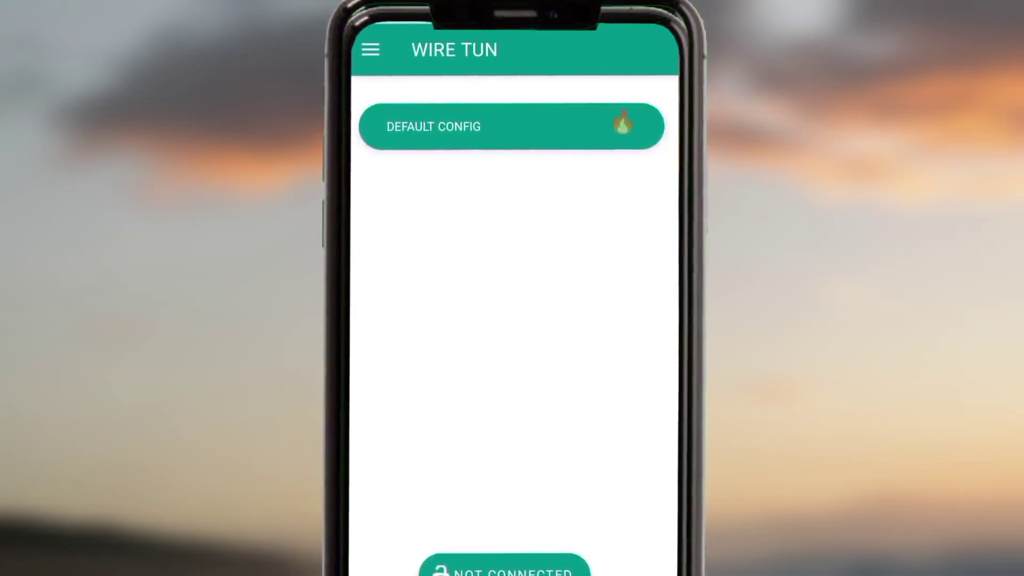
left_click(366, 54)
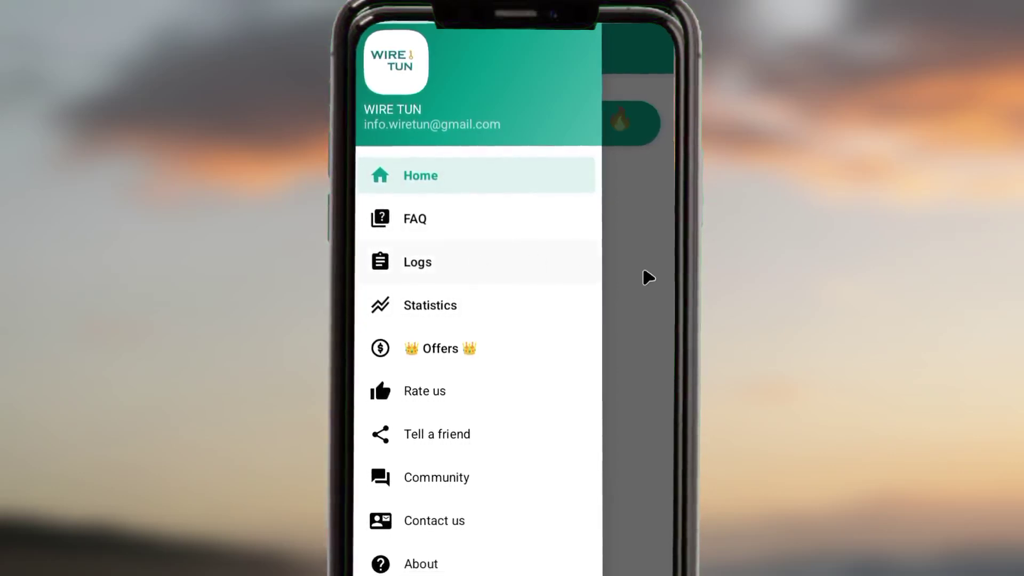
- Expand both Unlimited Time offers (NO ADS at US$5.00) and attempt restoring a previous purchase
left_click(643, 283)
left_click(375, 51)
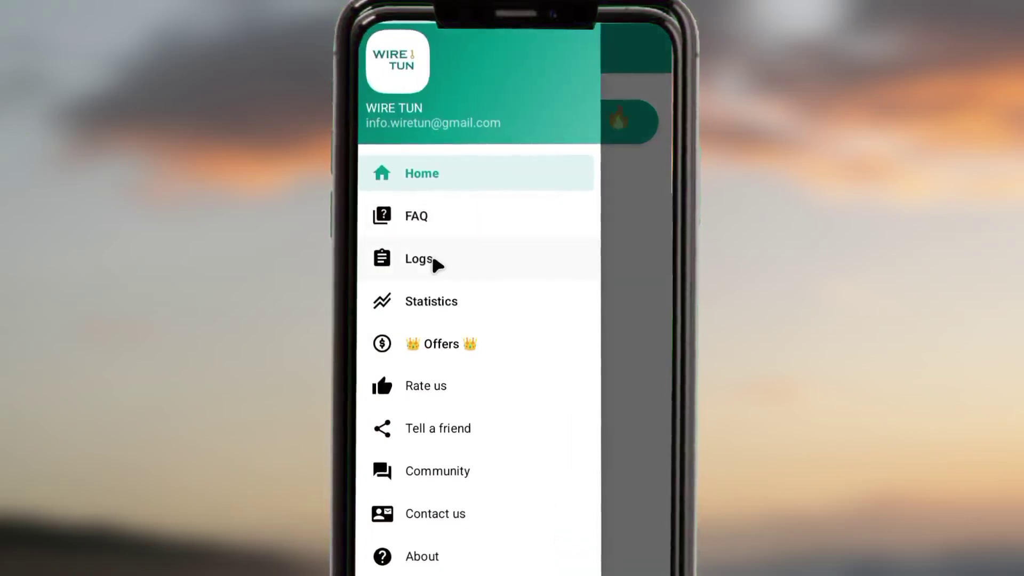
left_click(453, 347)
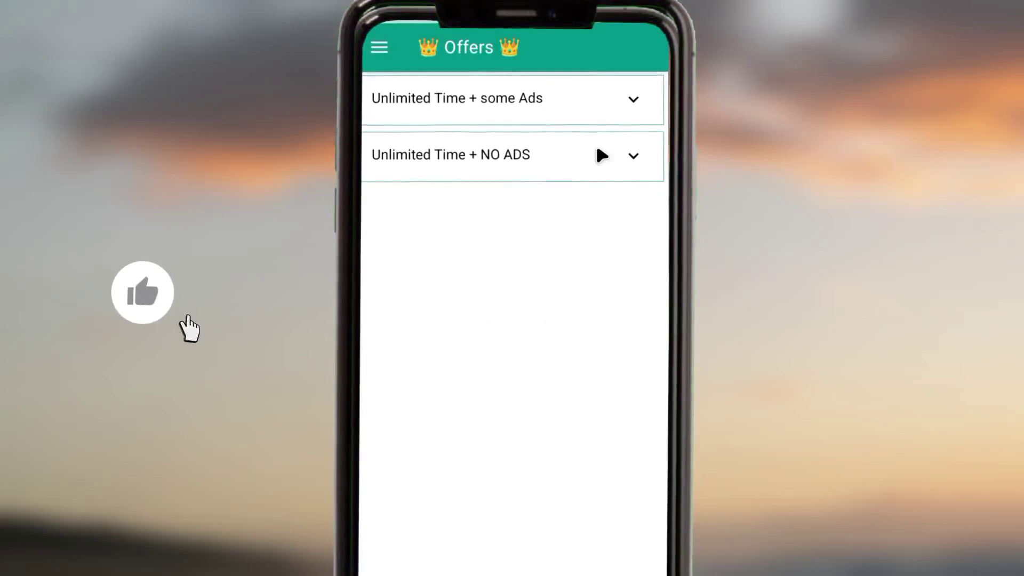
left_click(630, 100)
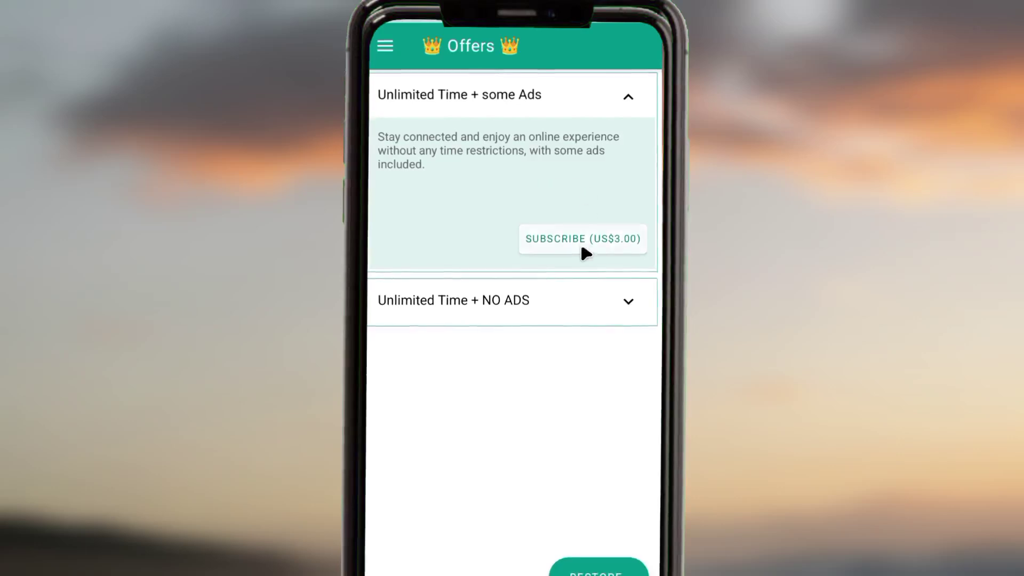
left_click(635, 302)
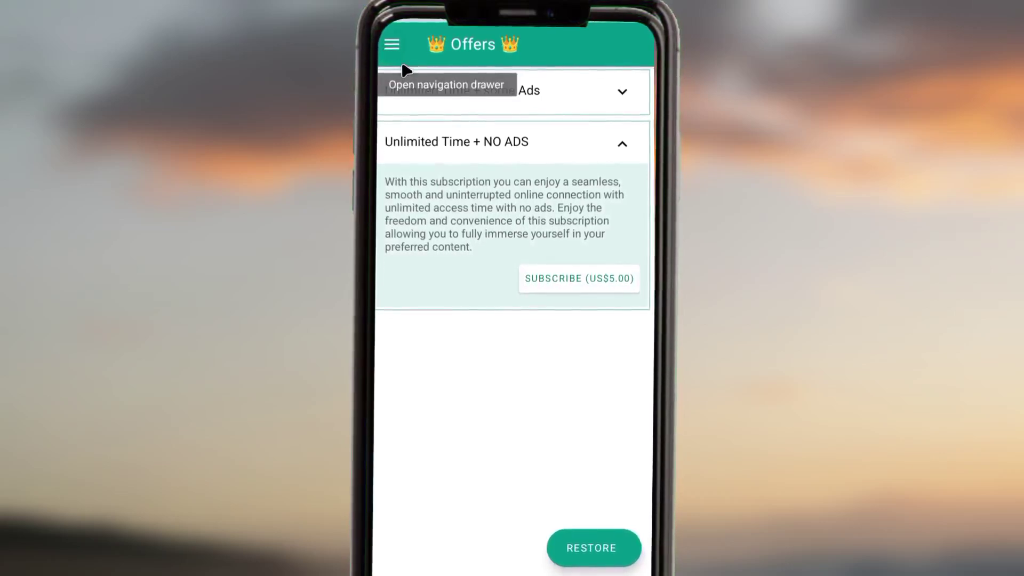
left_click(589, 539)
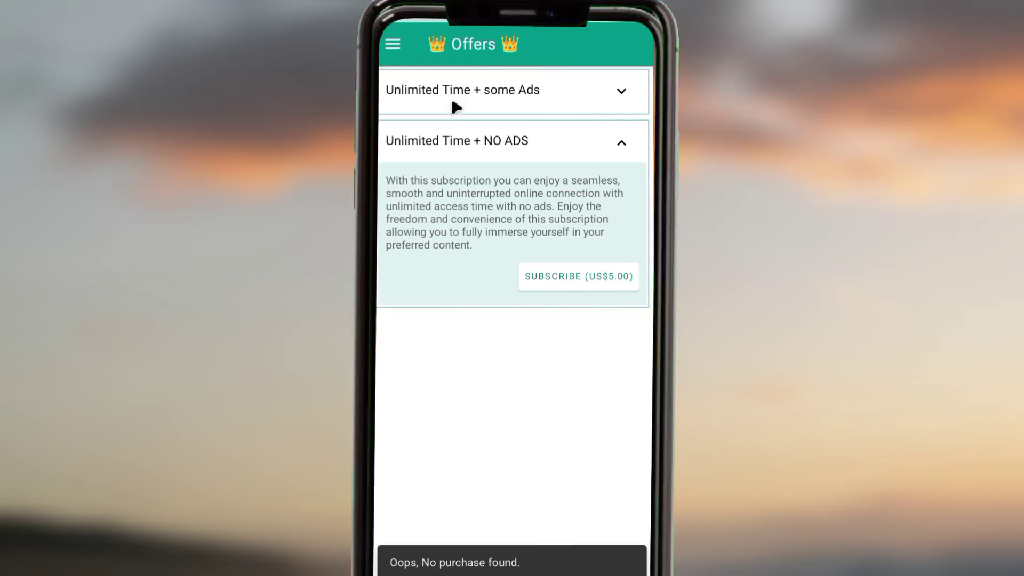
left_click(395, 43)
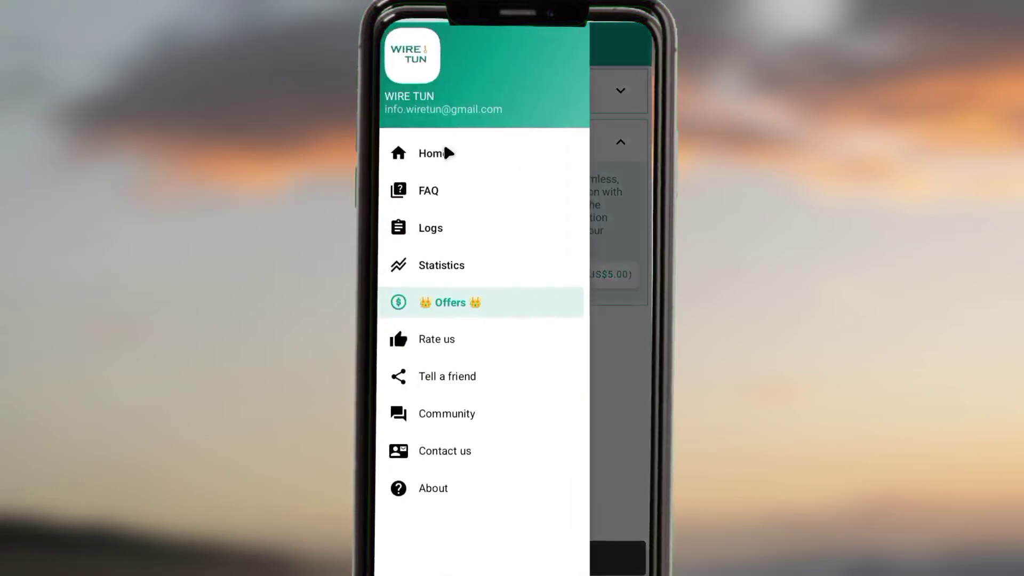
- Return to Home and show the Servers list with ANY OPTIMIZED and Germany 1–5
left_click(450, 154)
left_click(395, 41)
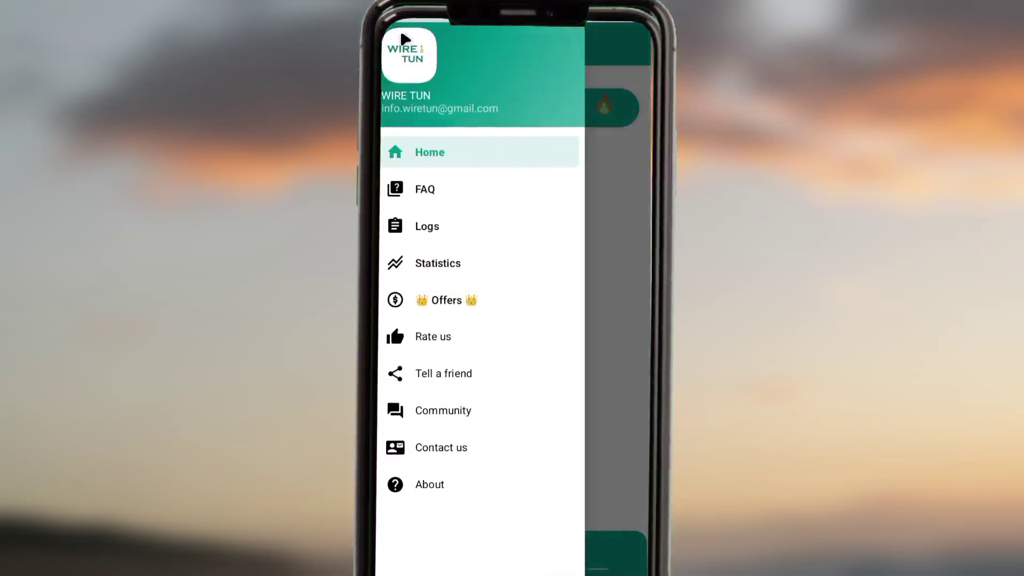
left_click(470, 152)
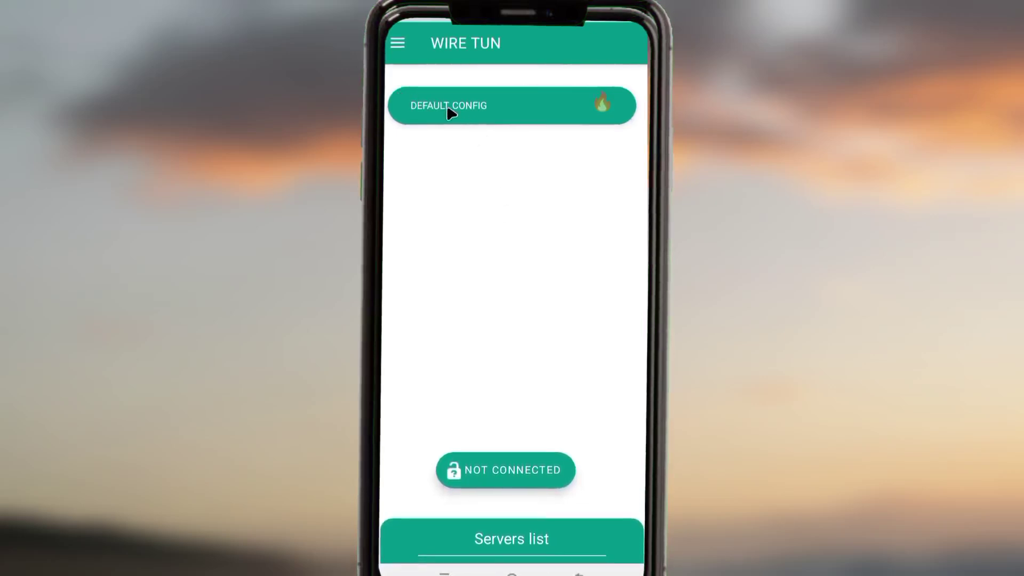
left_click(531, 539)
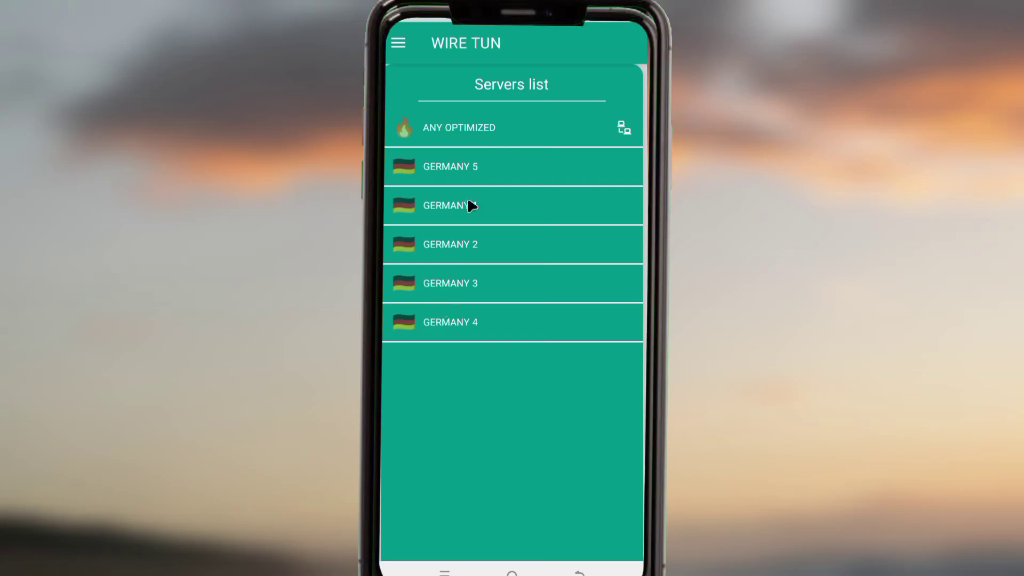
- Select the GERMANY 2 server and connect, starting the 00:14:55 countdown timer
left_click(486, 234)
left_click(580, 569)
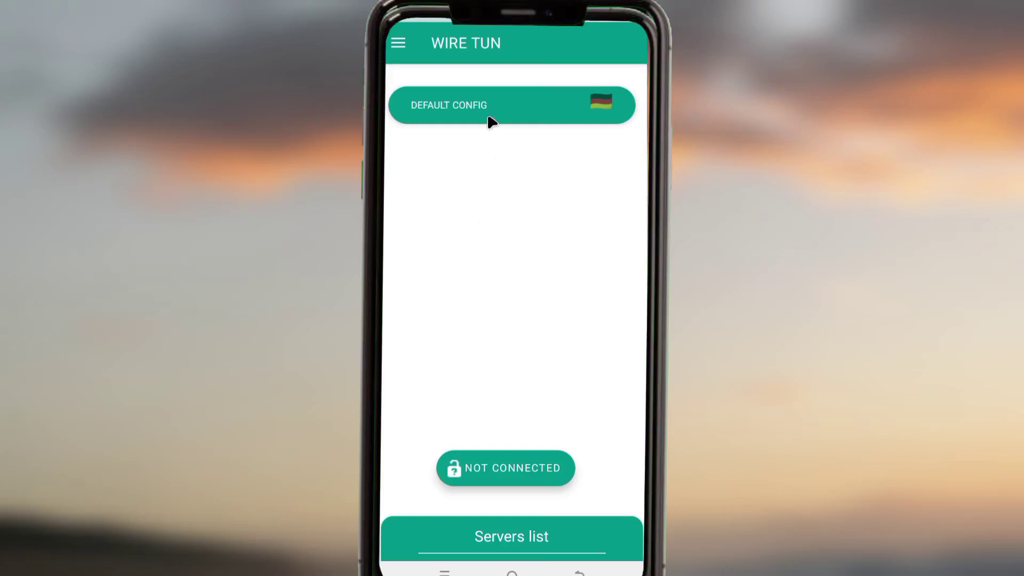
left_click(513, 483)
left_click(526, 461)
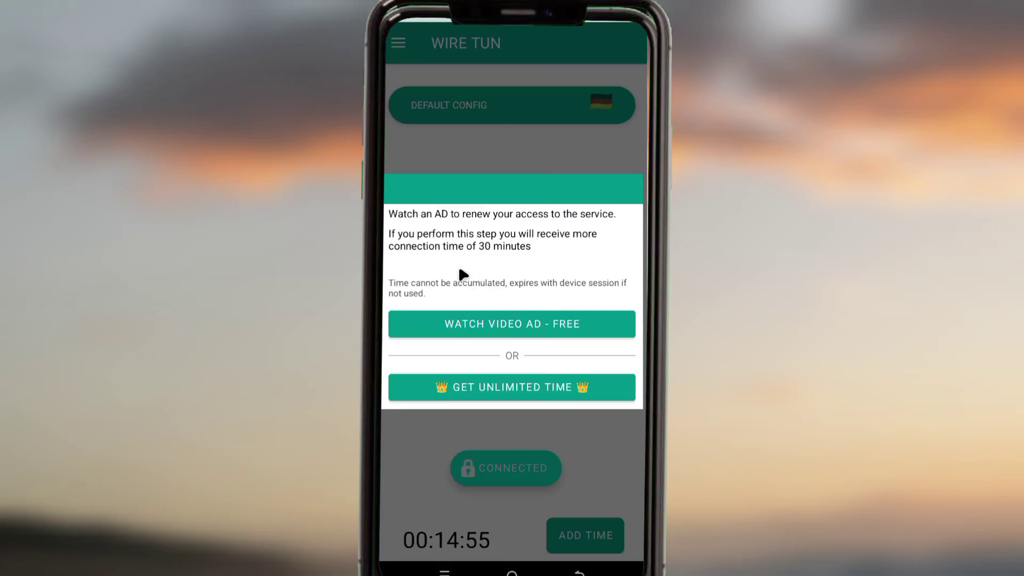
left_click(582, 319)
left_click(421, 498)
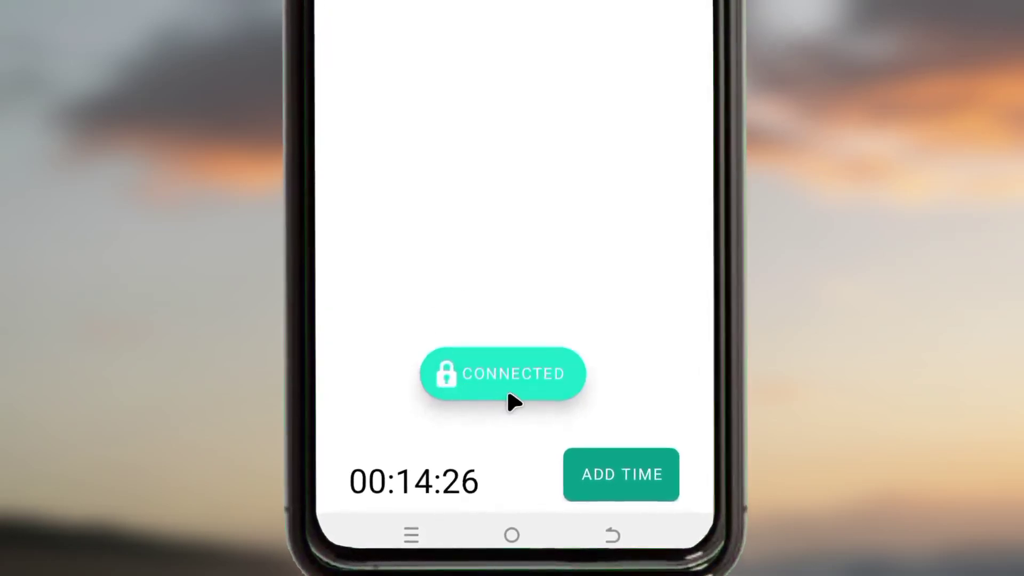
left_click(621, 483)
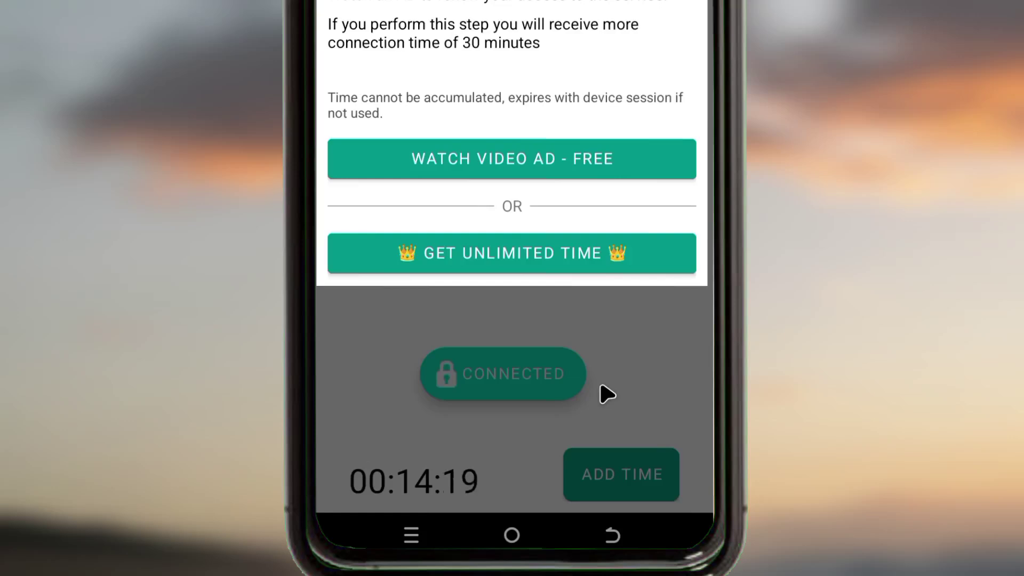
left_click(607, 342)
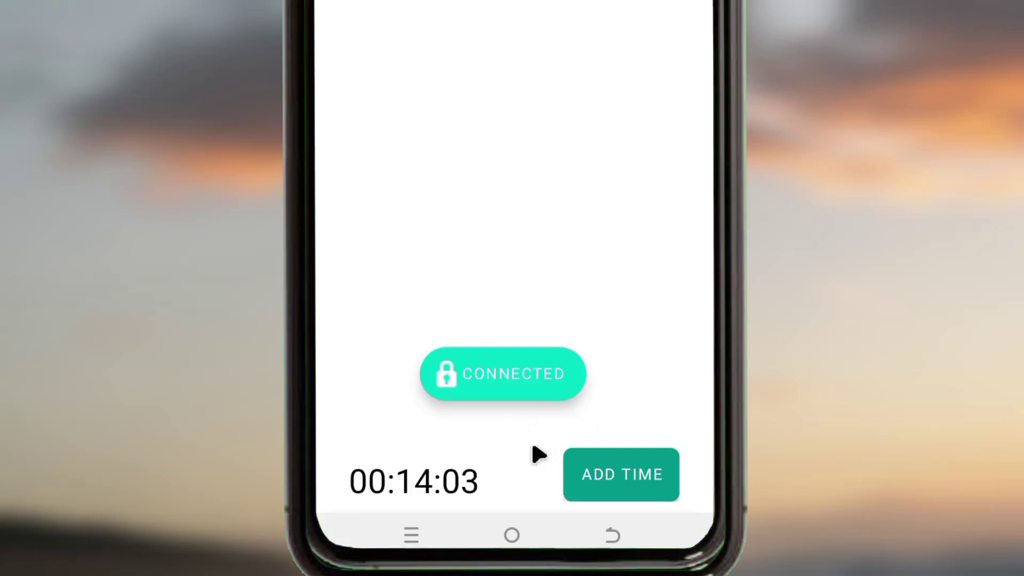
left_click(605, 472)
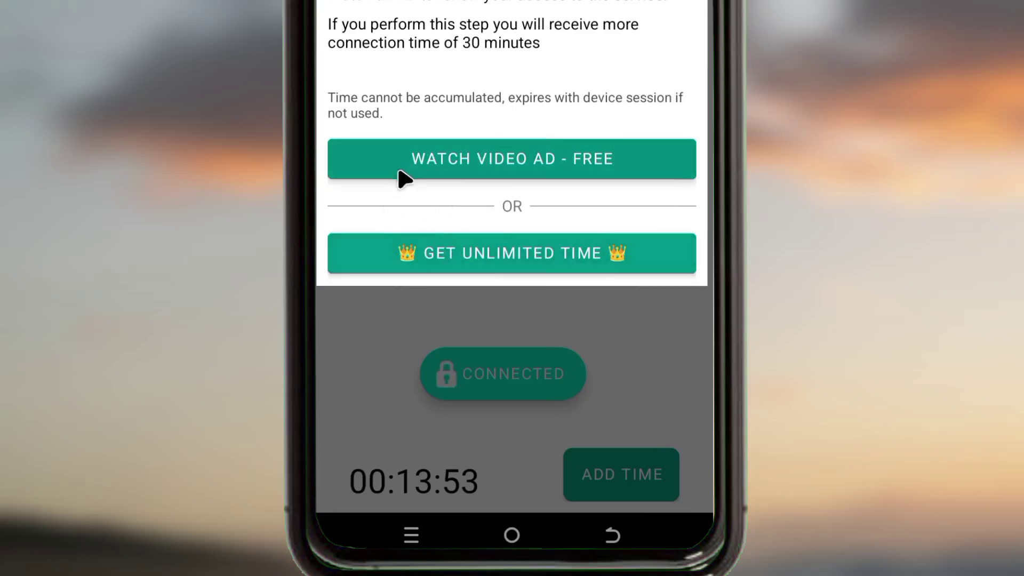
- Choose GET UNLIMITED TIME to view the Offers page with the US$3.00 some-Ads plan
left_click(411, 252)
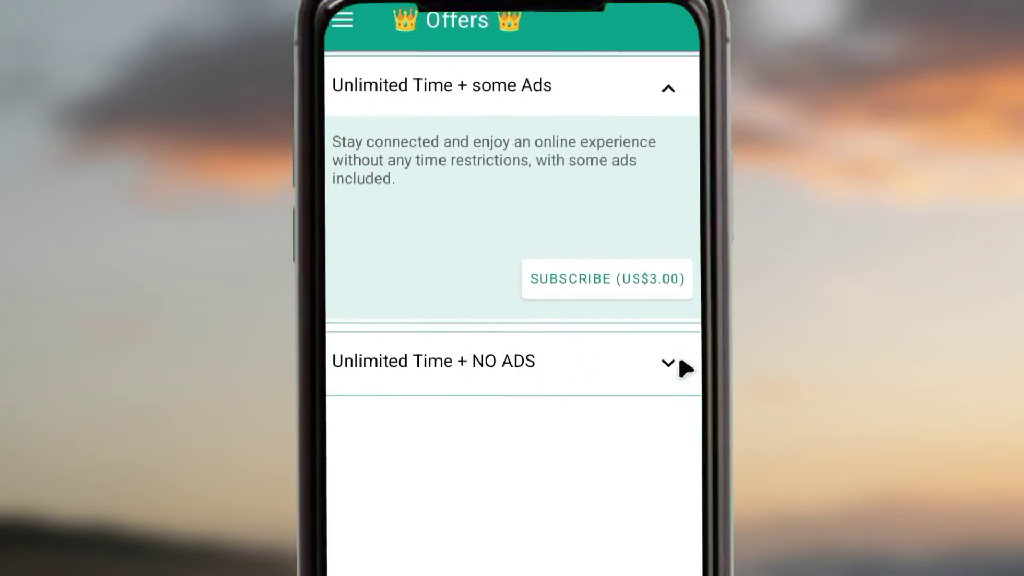
- Expand the US$5.00 Unlimited Time + NO ADS plan, then go back to Home
left_click(666, 362)
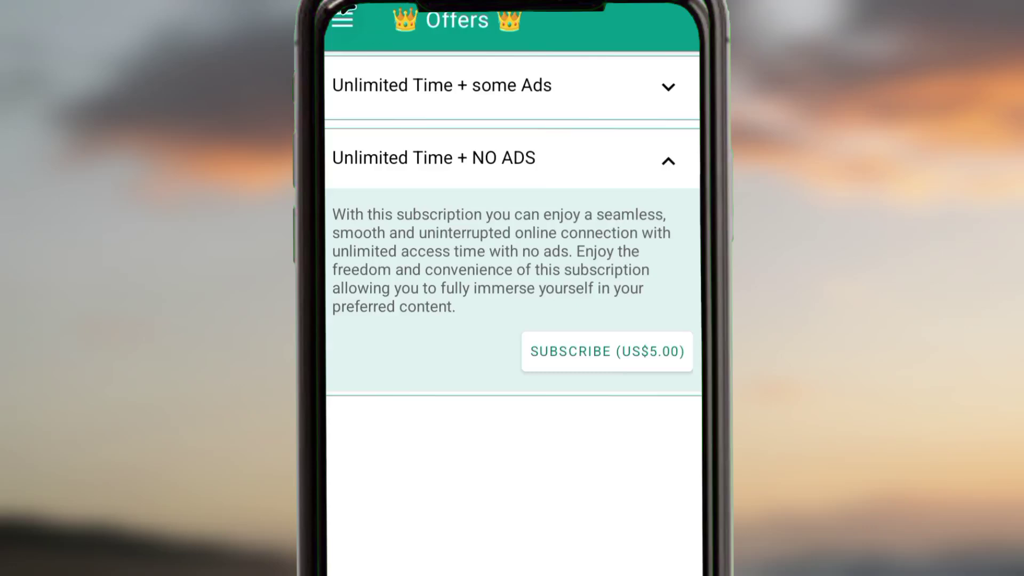
left_click(343, 12)
left_click(526, 166)
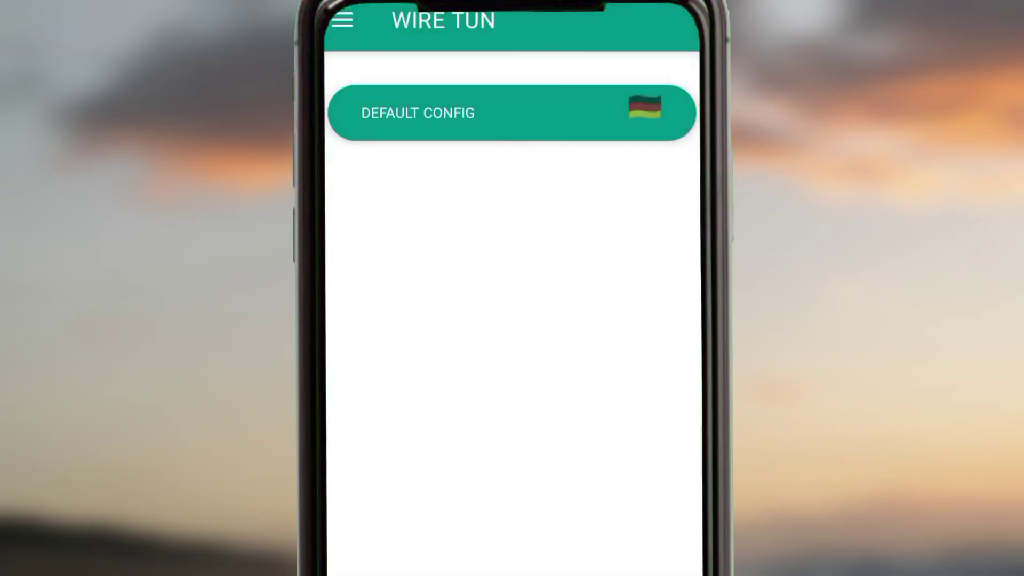